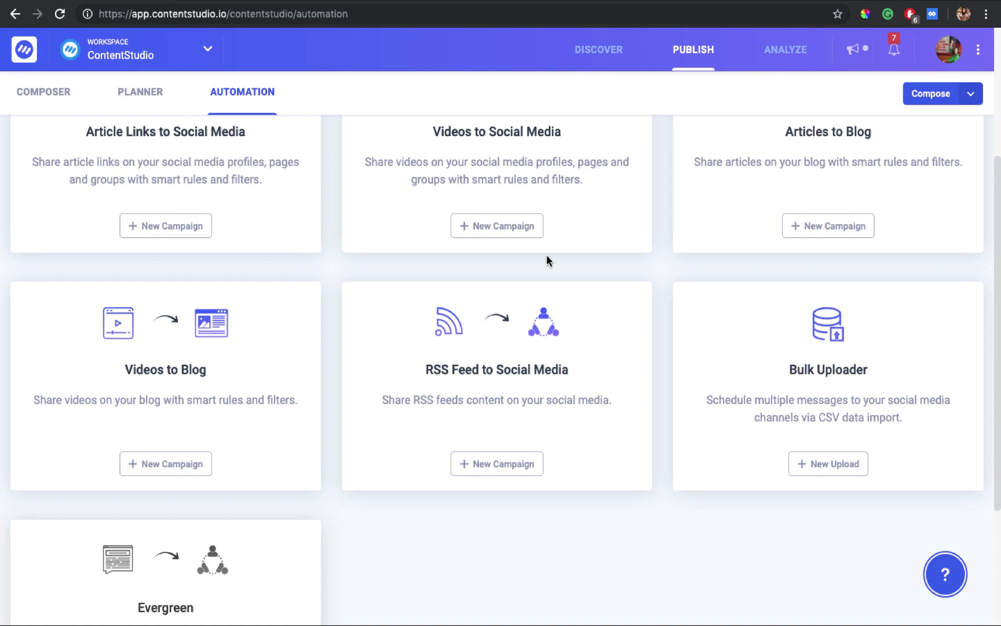
- Scroll to the Bulk Uploader card and start a New Upload campaign
scroll(630, 376, "down", 2)
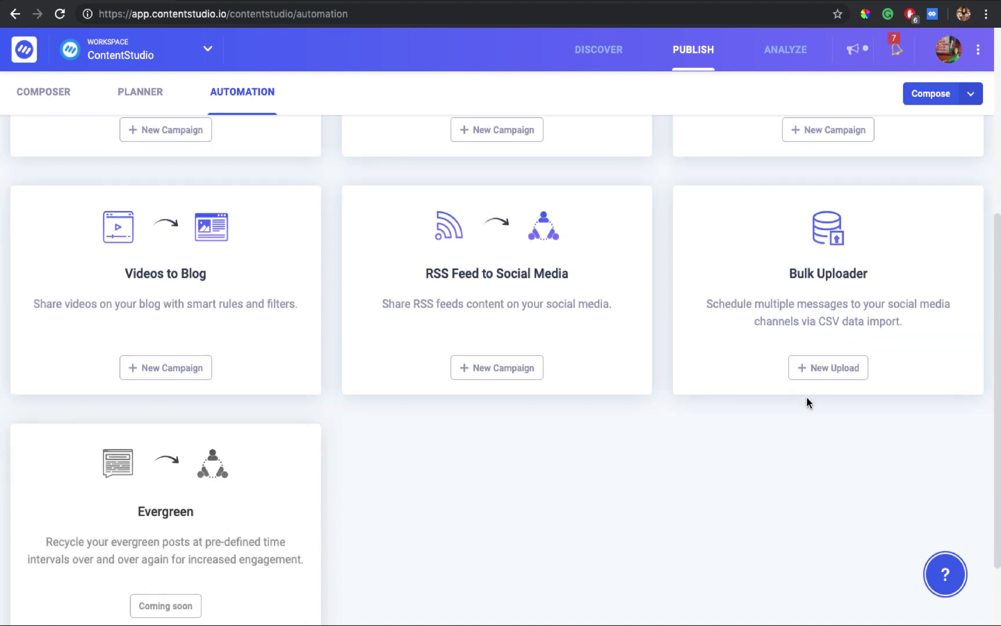
left_click(833, 370)
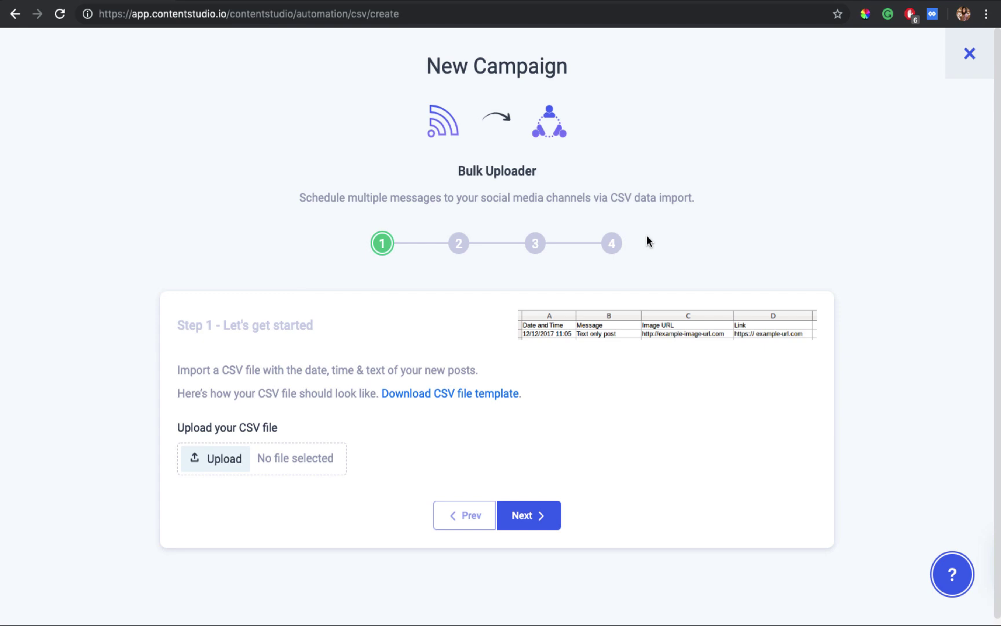
- Open the desktop file Bulk_uploader_csv_template.csv with Microsoft Excel to view its sample rows
key("F11")
left_click(923, 134)
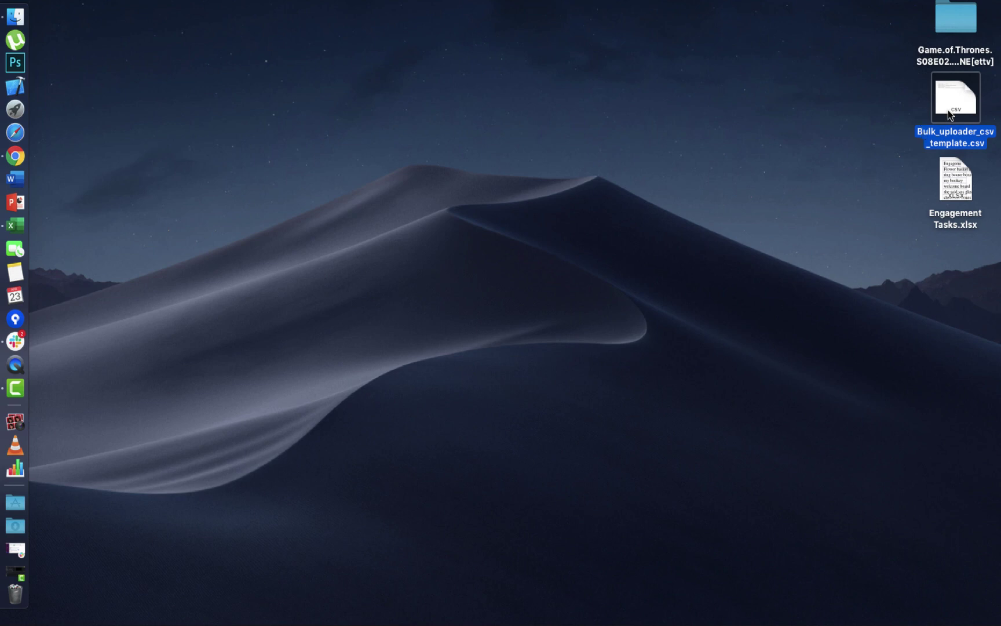
left_click_drag(948, 110, 1000, 131)
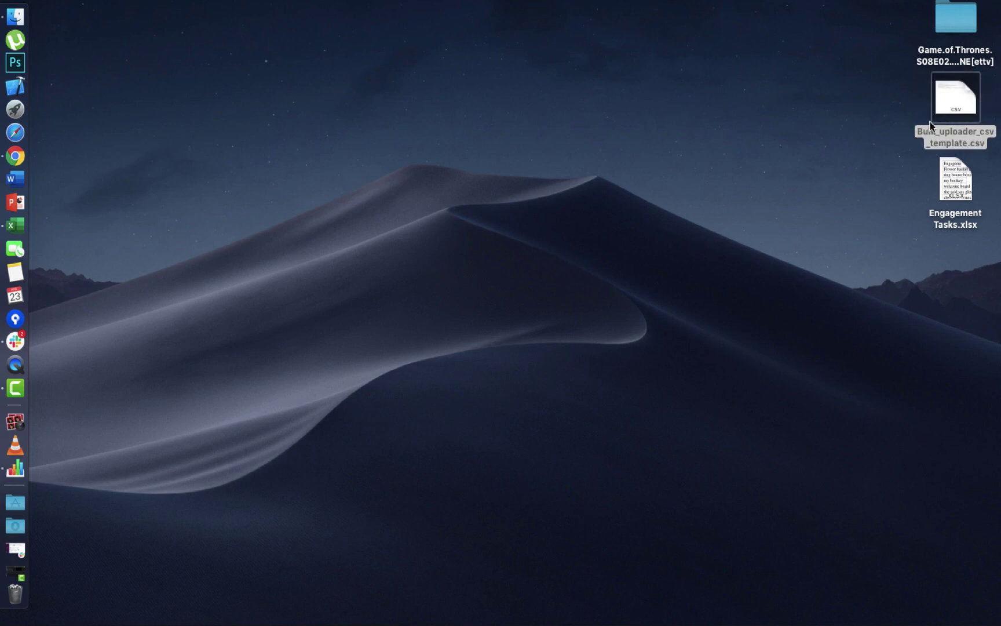
right_click(952, 94)
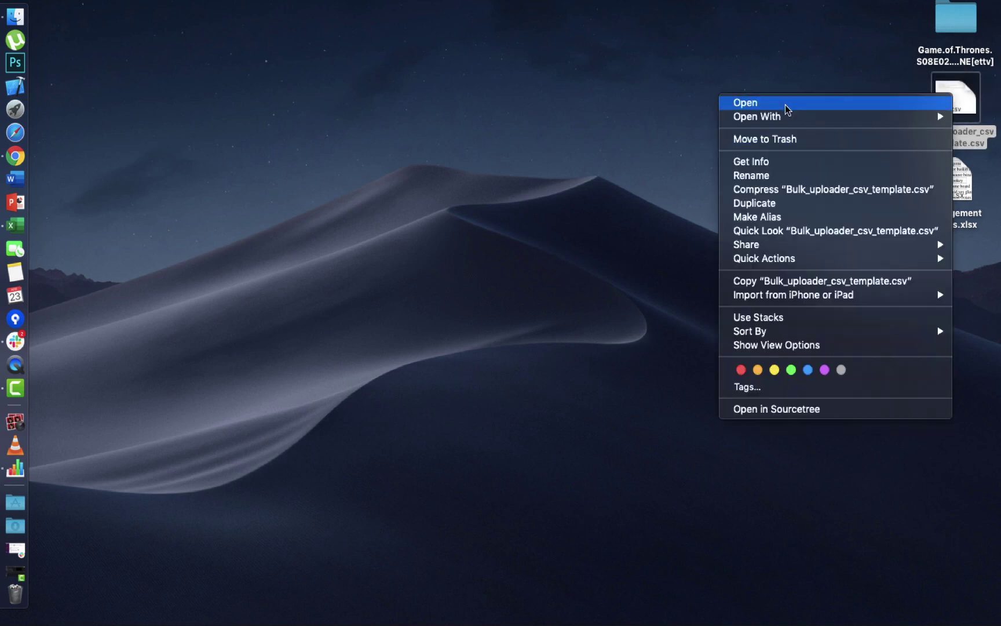
mouse_move(787, 115)
left_click(671, 157)
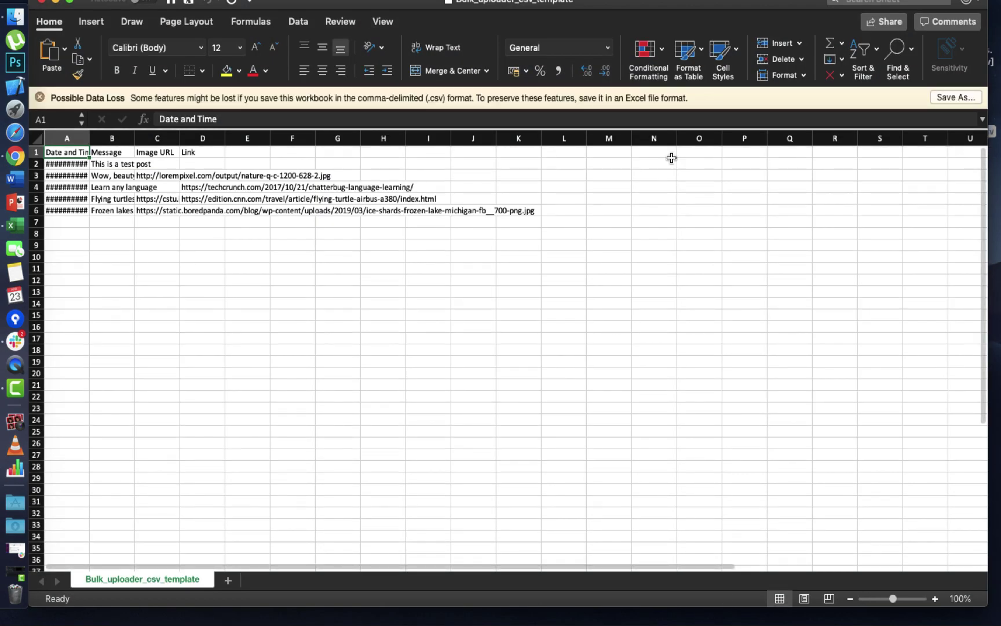
- Maximise Excel and autofit columns A–D for dates, messages, image URLs and links
left_click(70, 2)
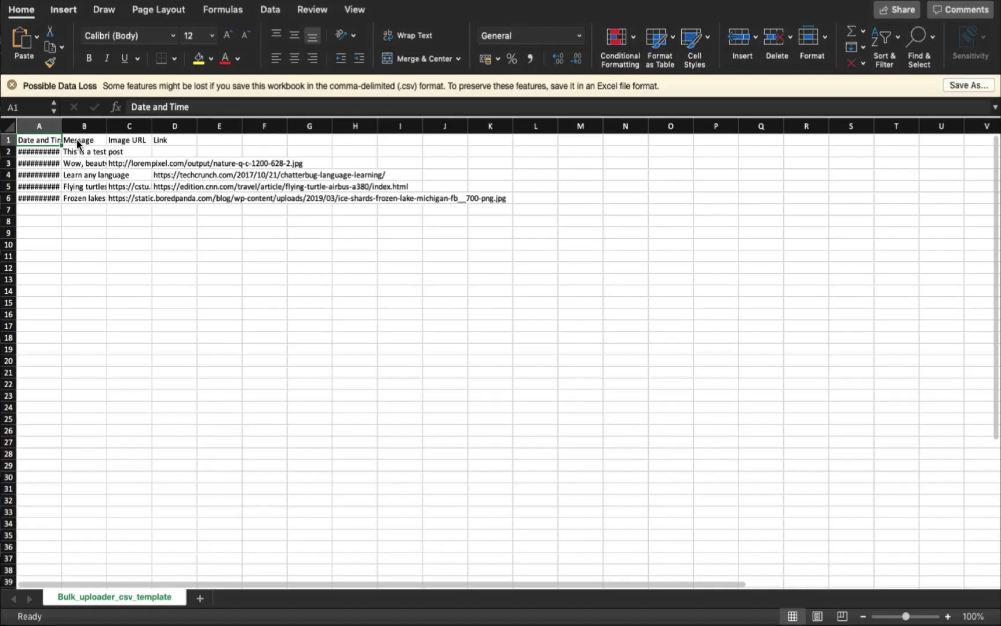
double_click(62, 127)
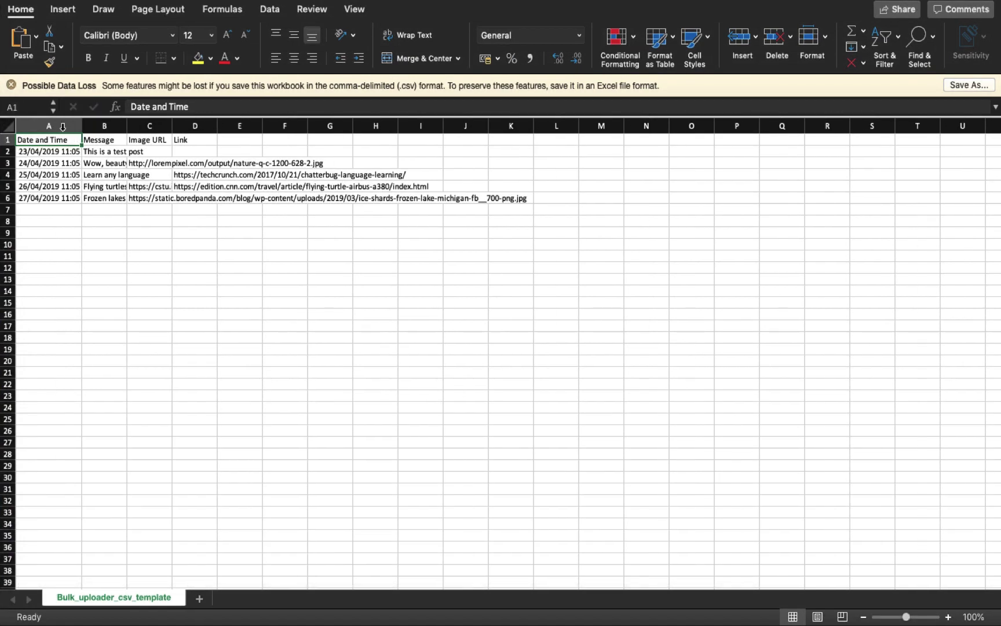
double_click(127, 126)
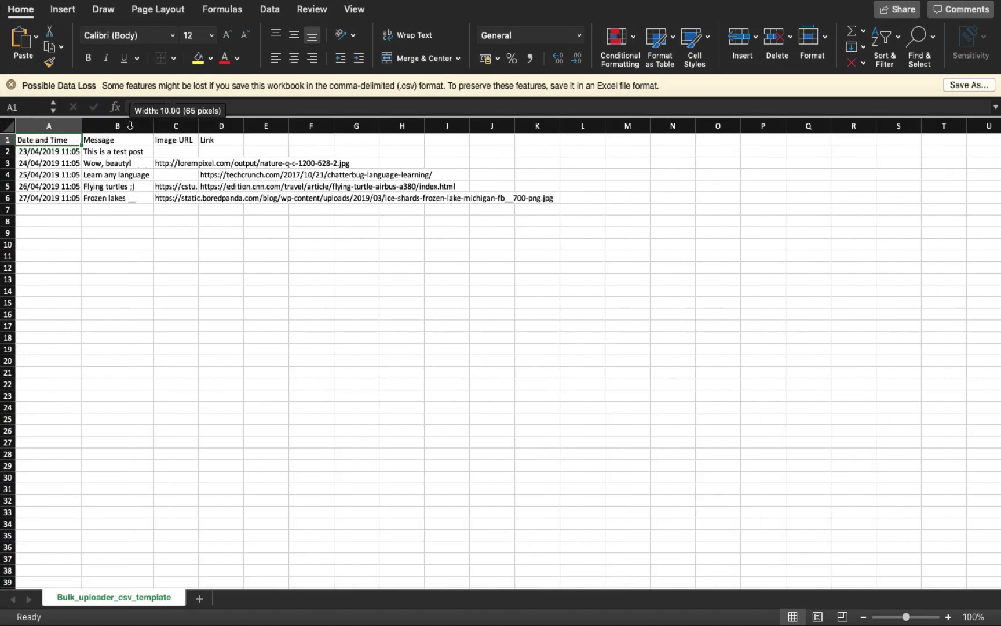
double_click(198, 125)
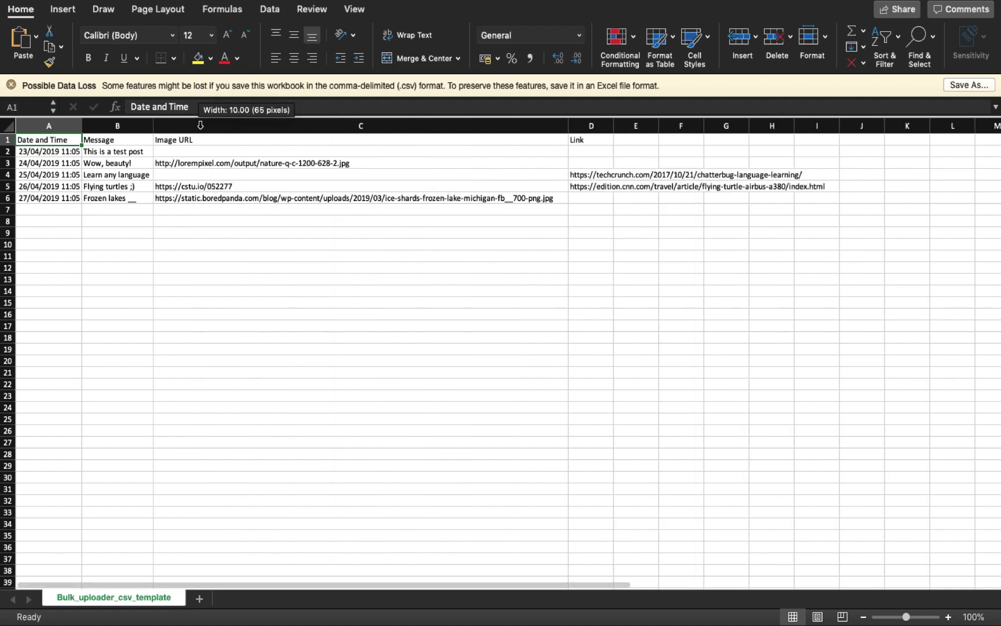
double_click(614, 126)
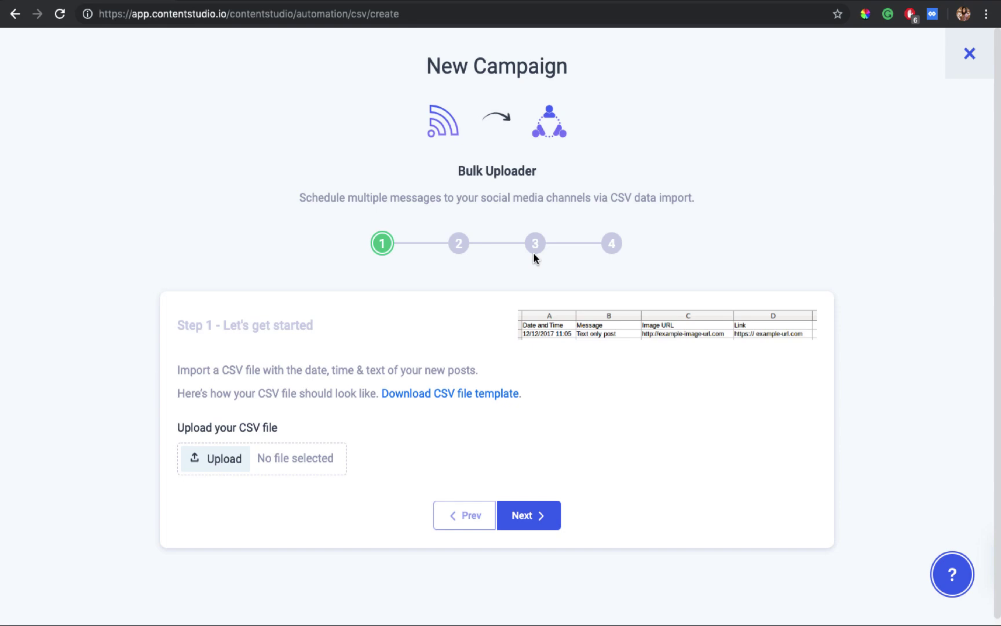
- Upload Bulk_uploader_csv_template.csv from the Desktop and advance to Select Channels
left_click(211, 459)
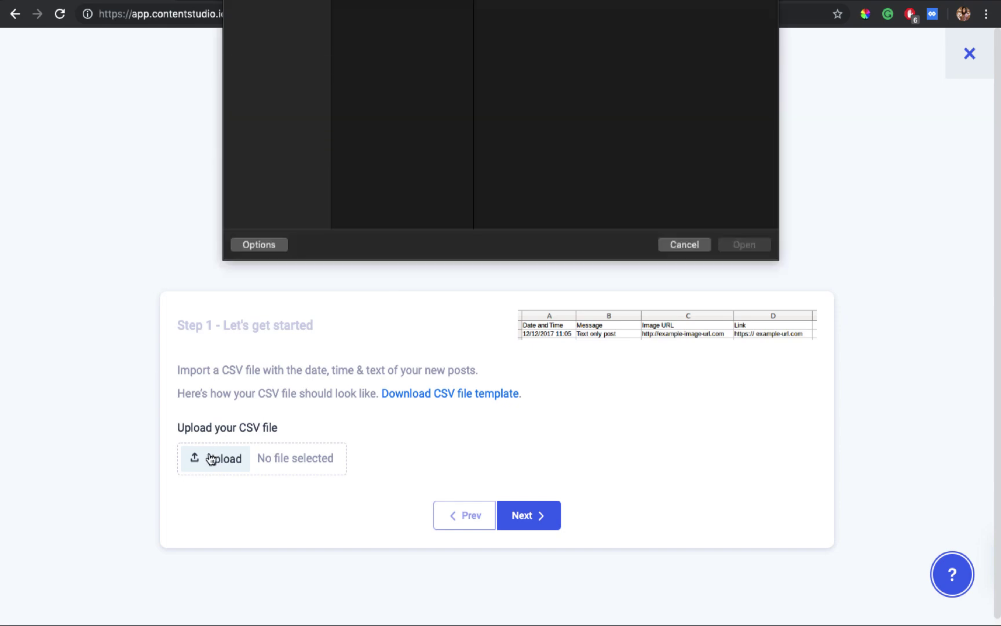
left_click(378, 9)
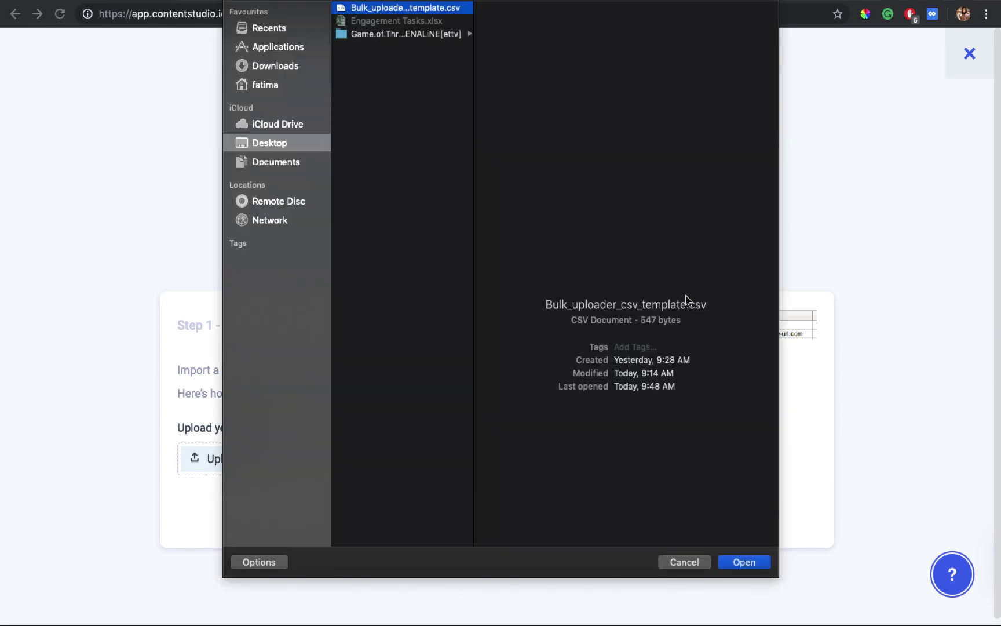
left_click(728, 559)
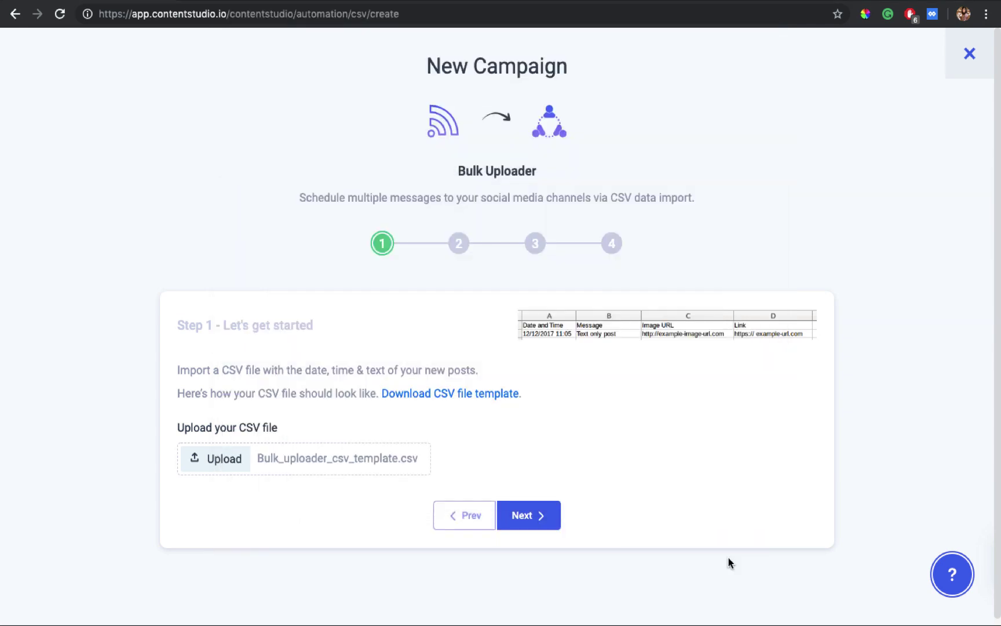
left_click(545, 516)
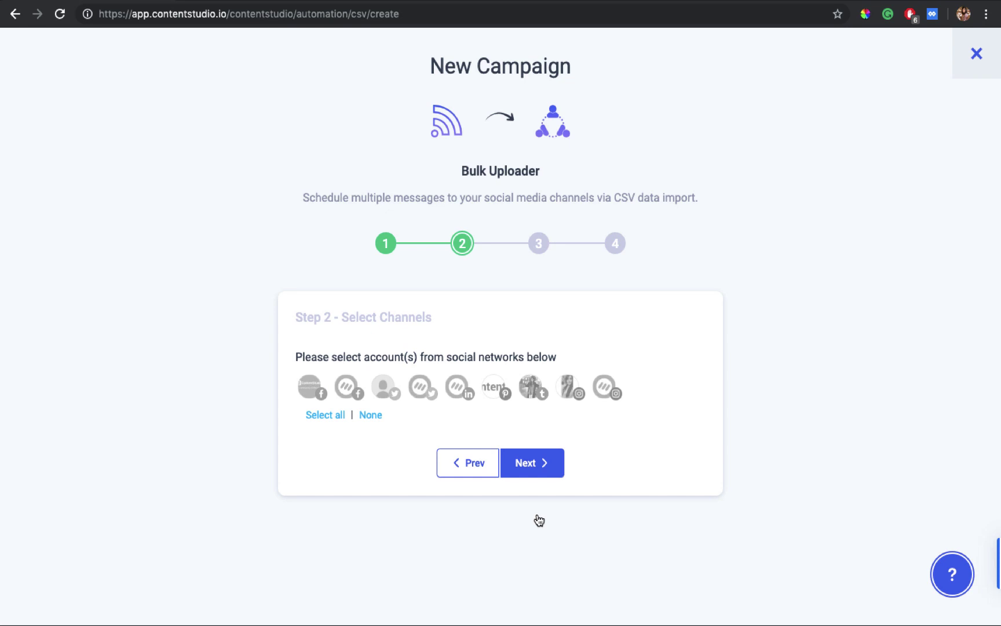
- Select the Twitter and Tumblr accounts as channels and continue to Scheduling Options
left_click(388, 397)
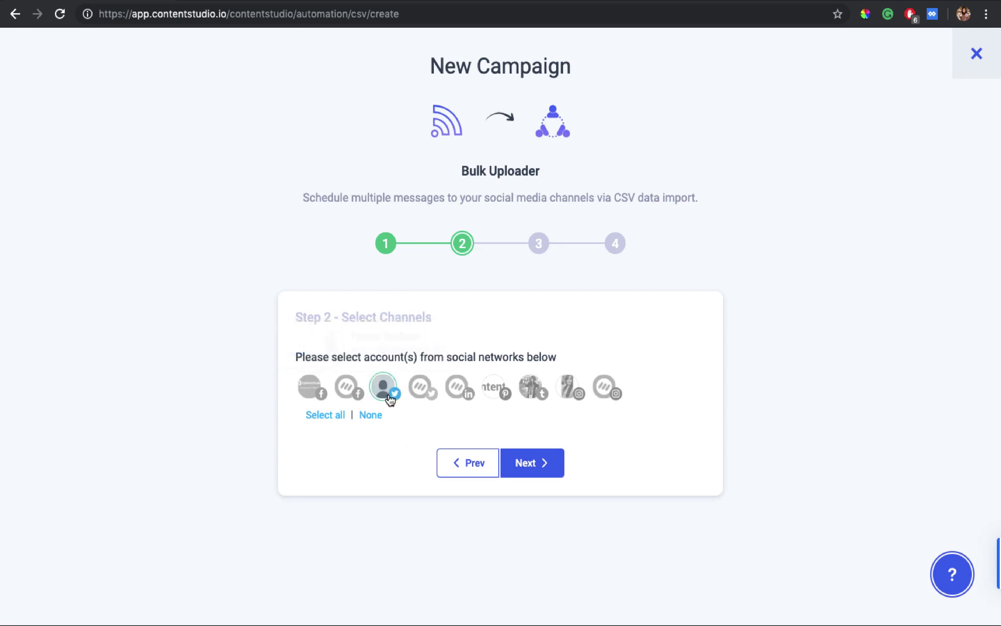
left_click(530, 393)
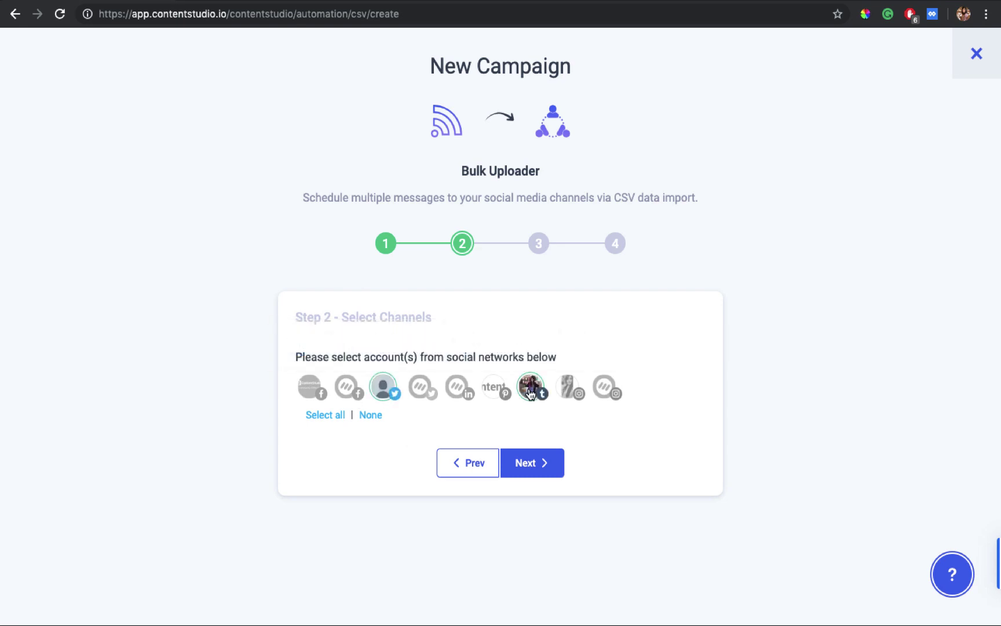
left_click(533, 462)
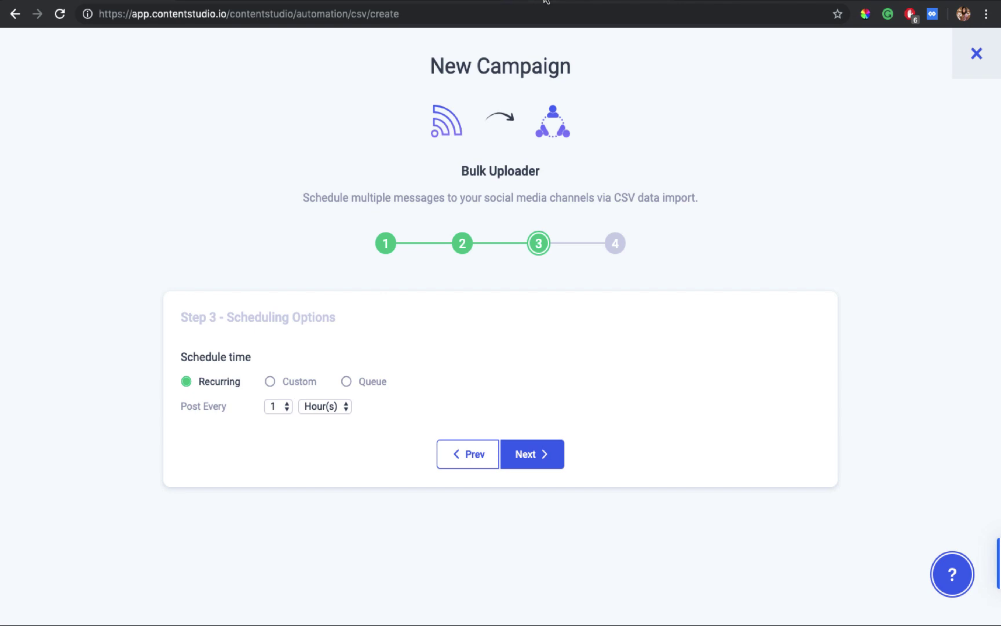
- Change the Recurring posting interval from every 1 hour to every 3 hours
left_click(282, 409)
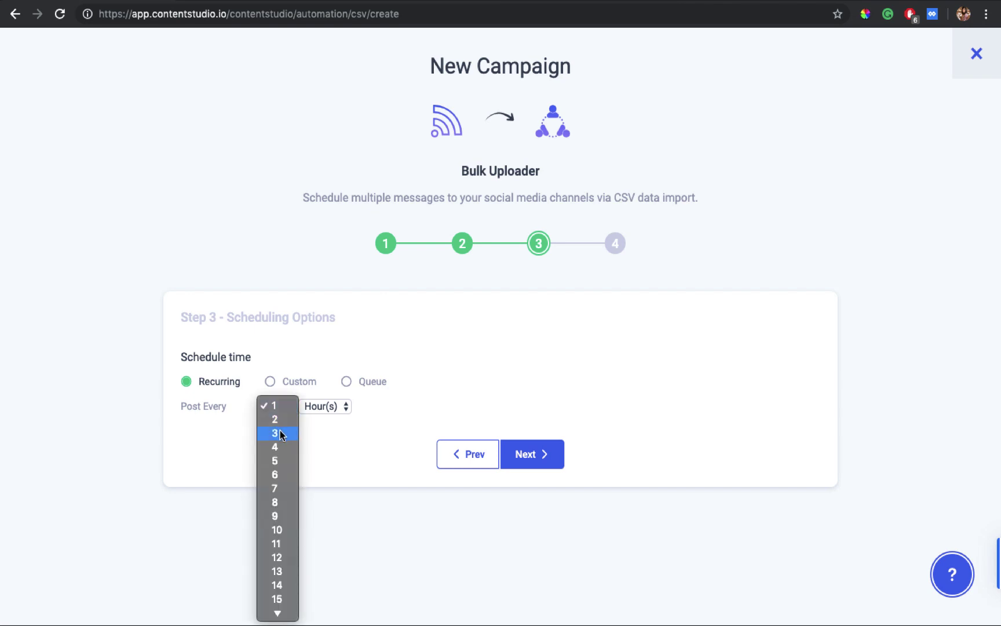
left_click(278, 433)
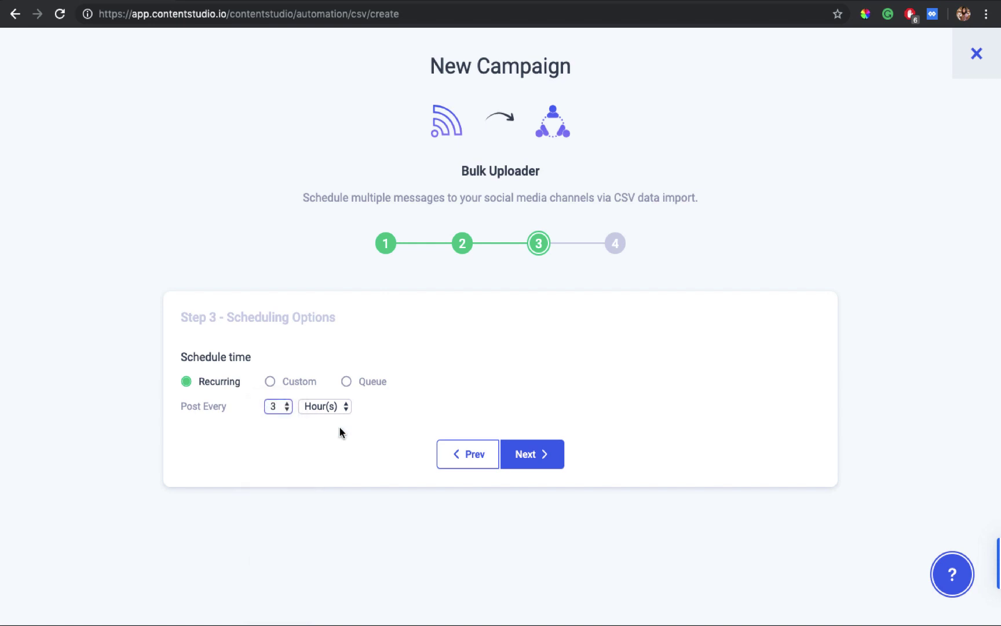
left_click(340, 408)
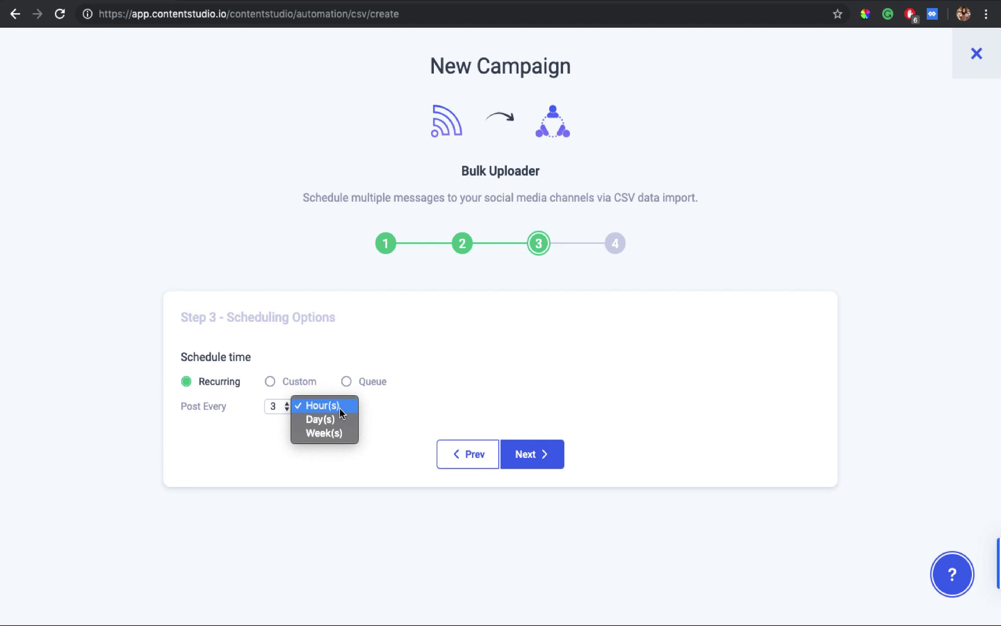
left_click(341, 407)
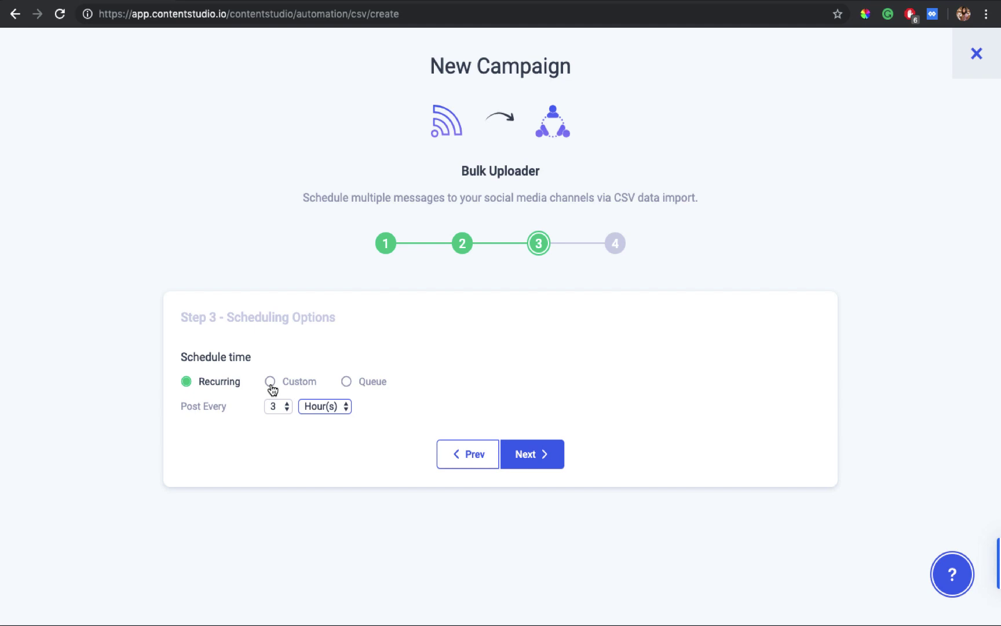
- Set the schedule time to Custom using the dd/mm/yyyy hh:mm date format
left_click(270, 381)
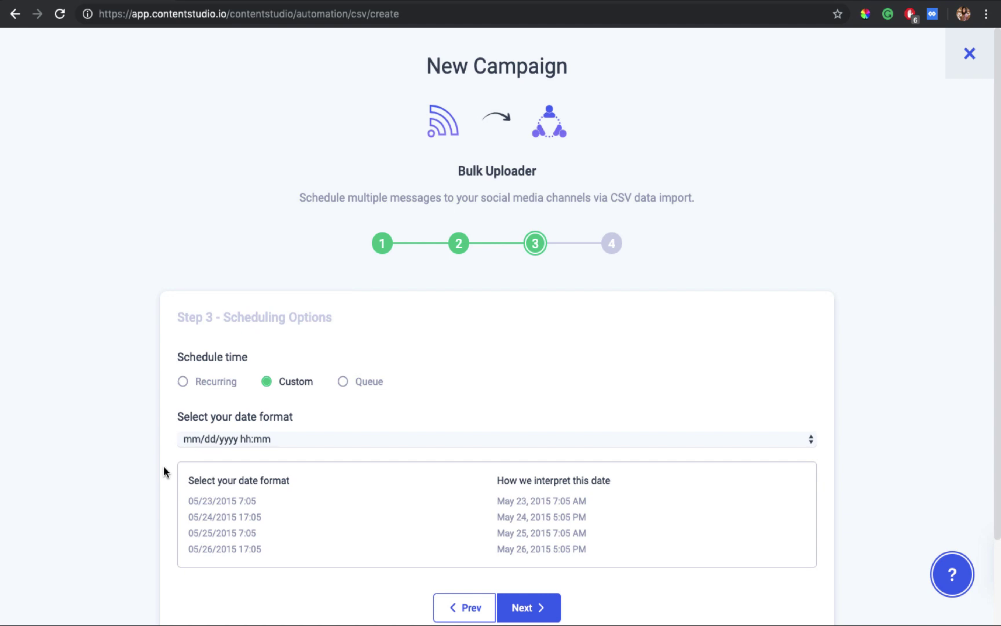
scroll(258, 365, "down", 3)
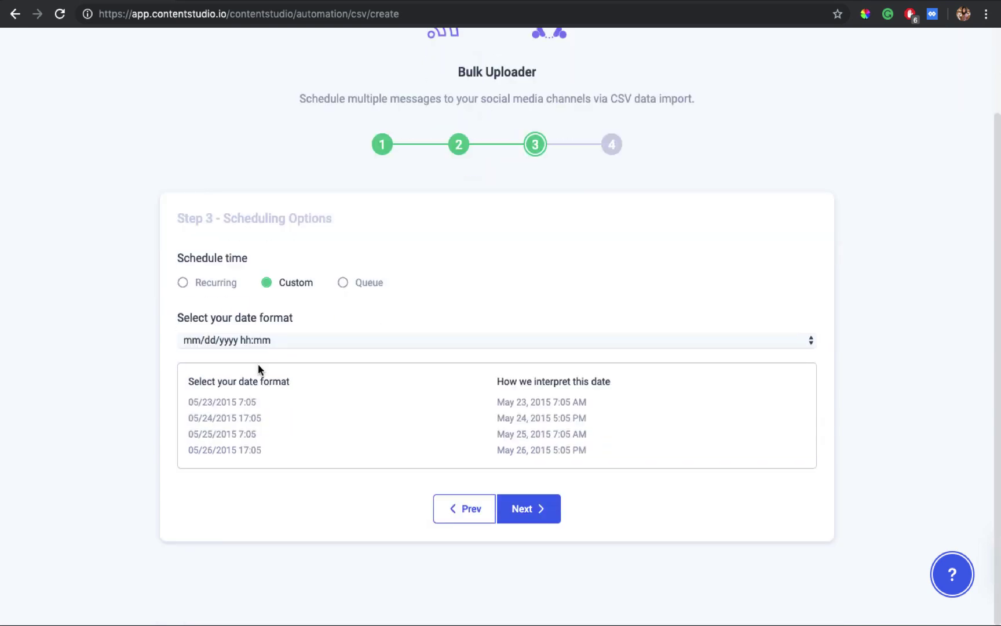
left_click(274, 338)
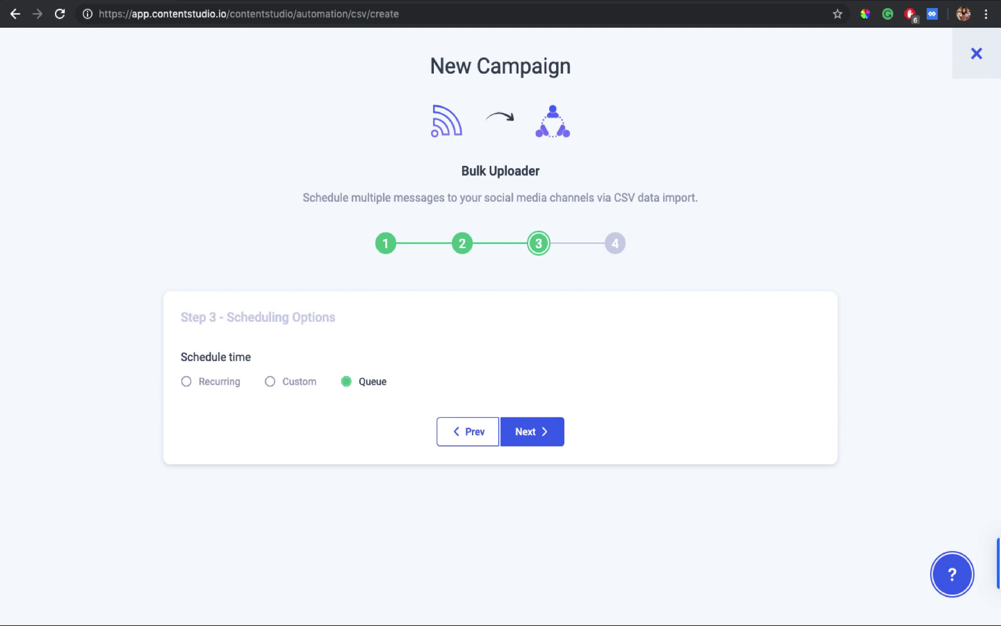
left_click(270, 384)
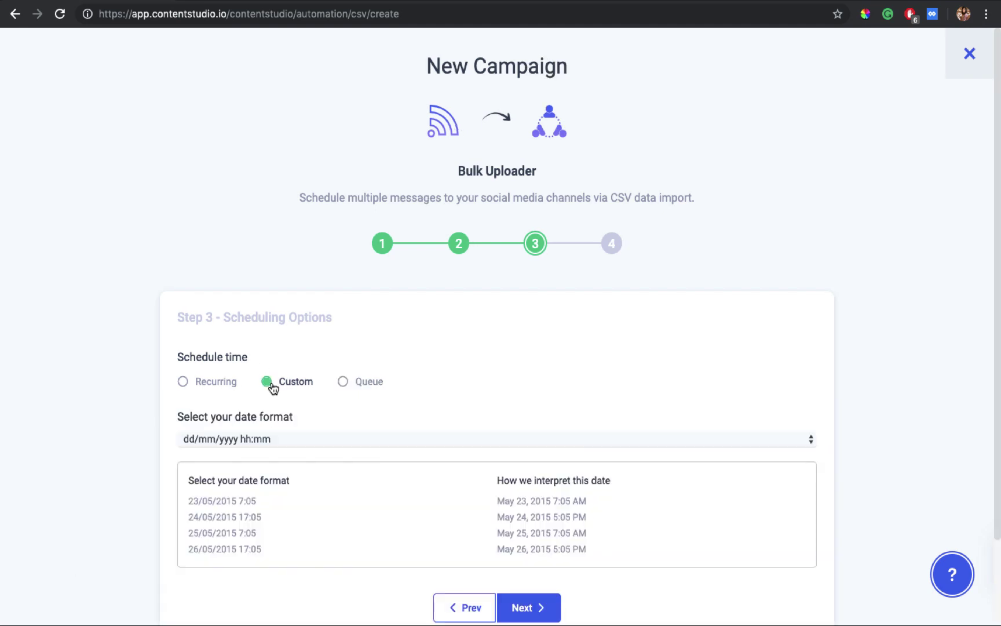
scroll(423, 429, "down", 3)
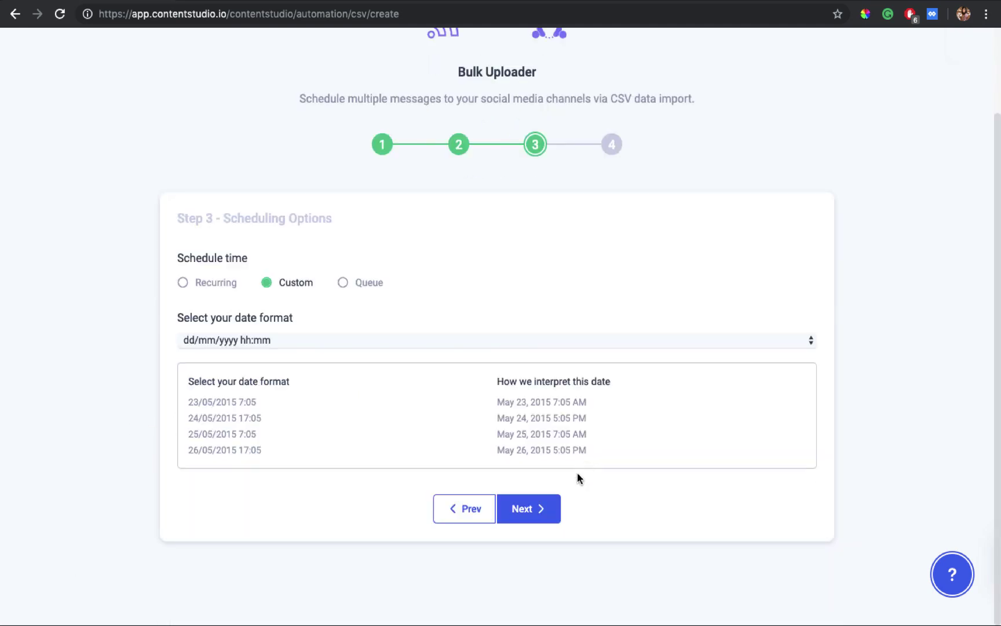
- Proceed to Finalizing your posts and confirm all five posts, Apr 23–27 2019 11:05 am, are error-free
left_click(537, 512)
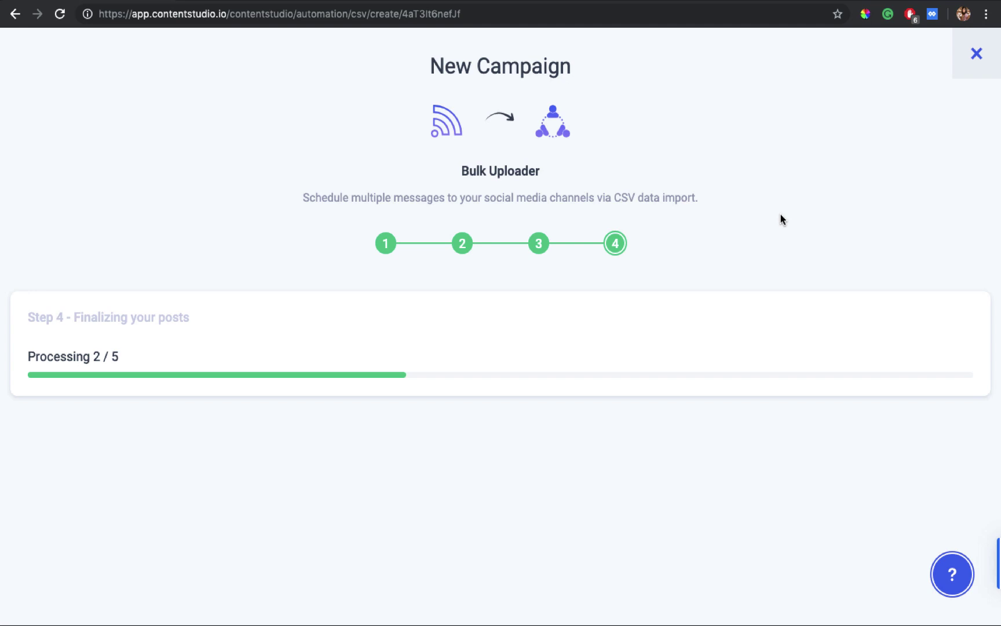
scroll(554, 255, "down", 3)
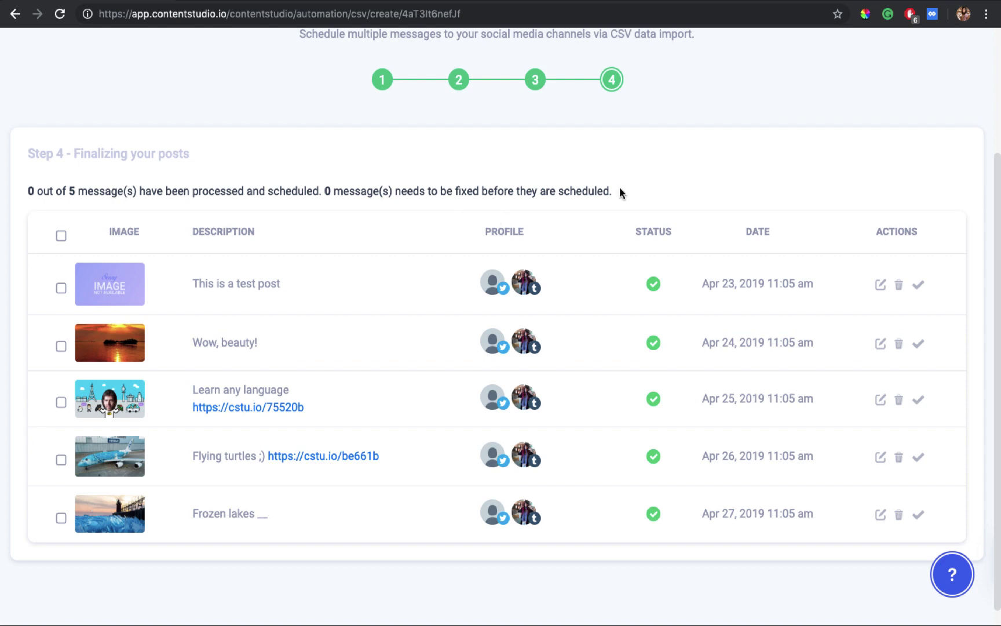
mouse_move(653, 290)
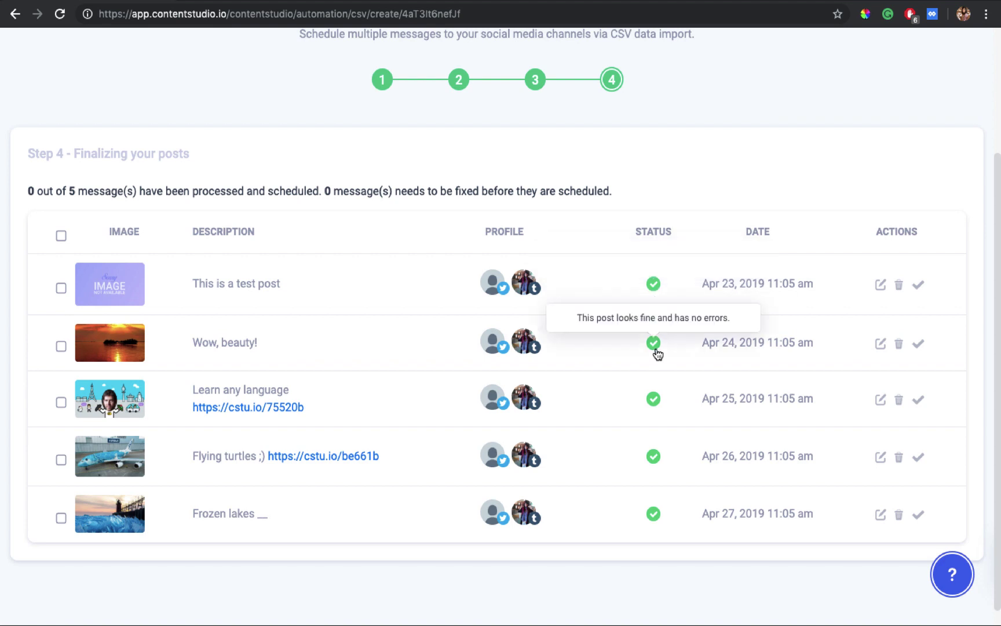
- Review the post 'This is a test post' without changes, then select all five posts
left_click(878, 286)
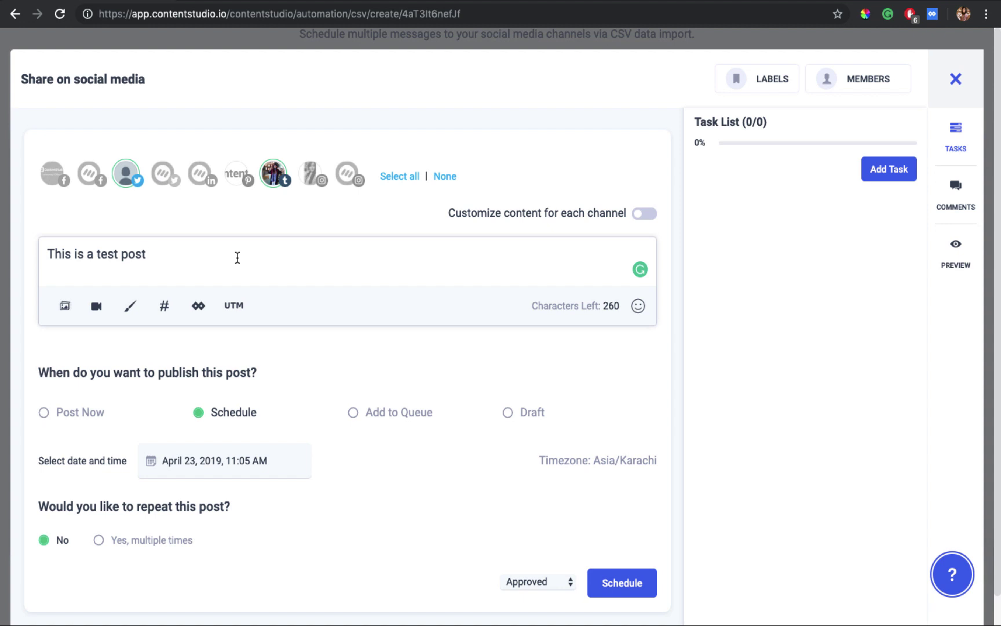
left_click(953, 93)
left_click(61, 235)
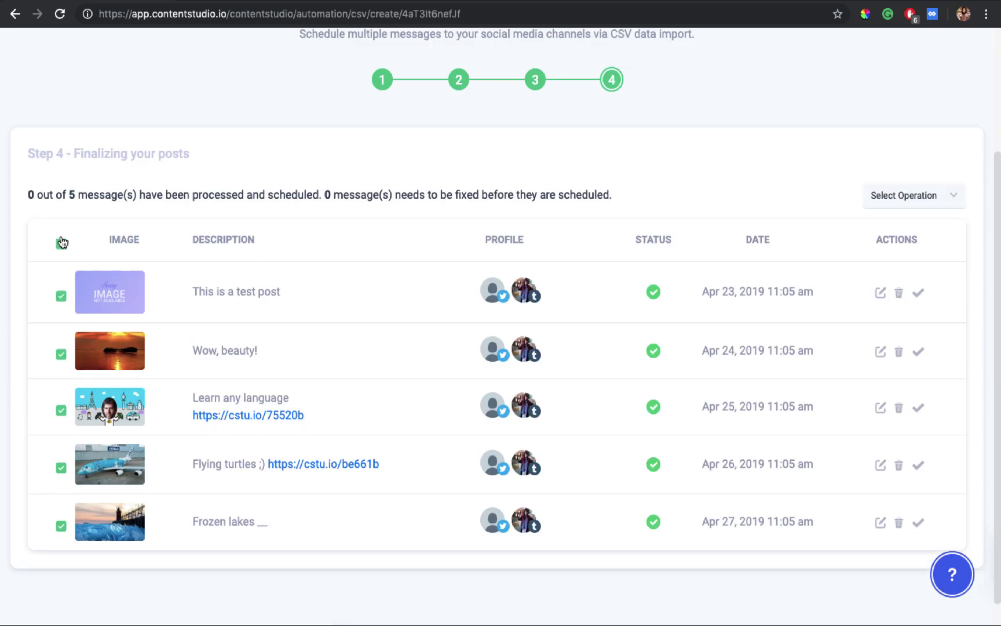
- Approve the five selected posts in bulk and close the You're all done! screen
left_click(934, 197)
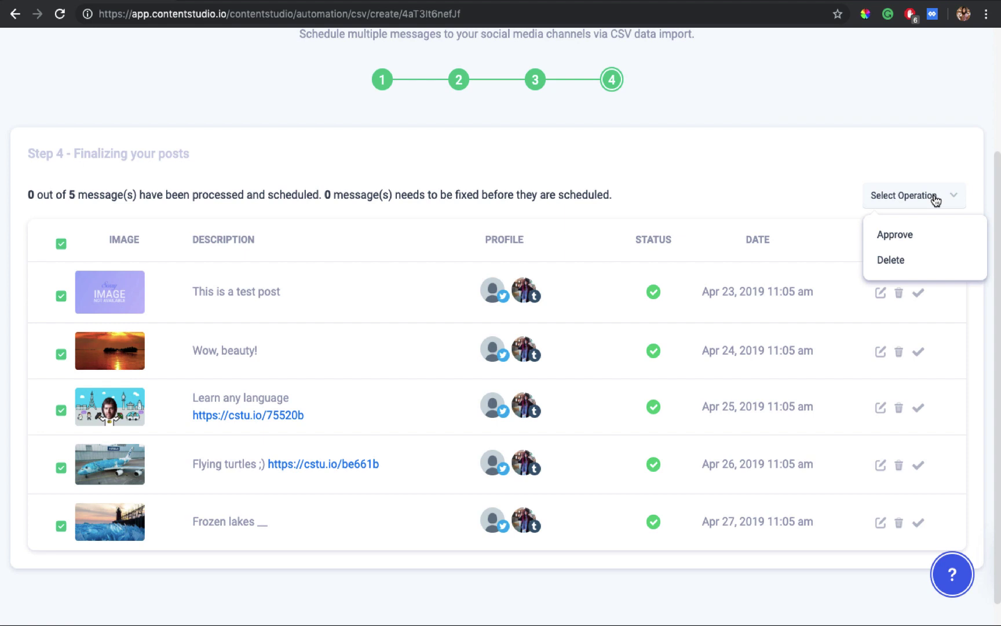
left_click(929, 236)
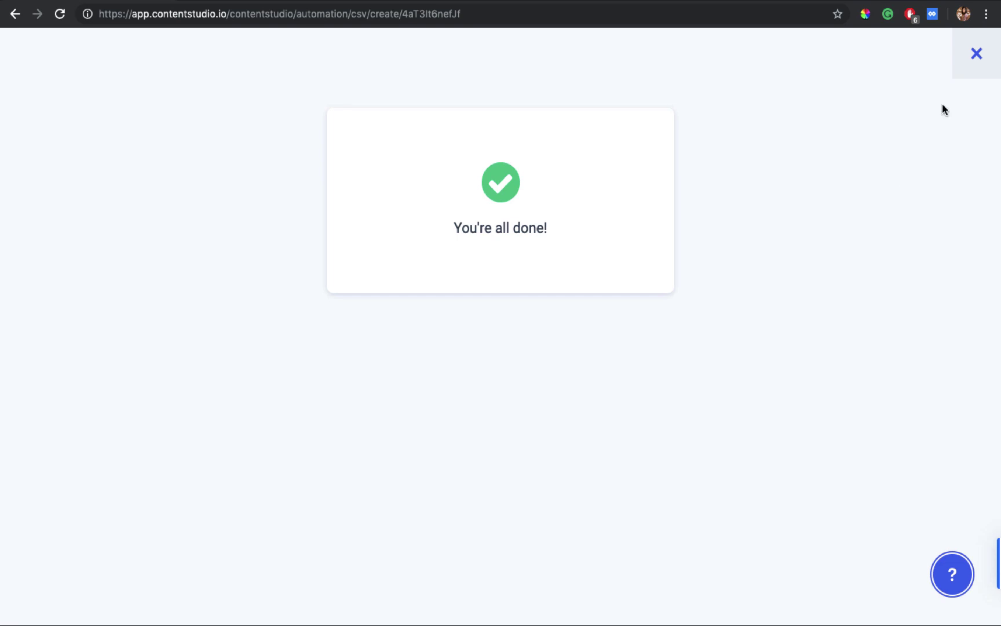
left_click(977, 53)
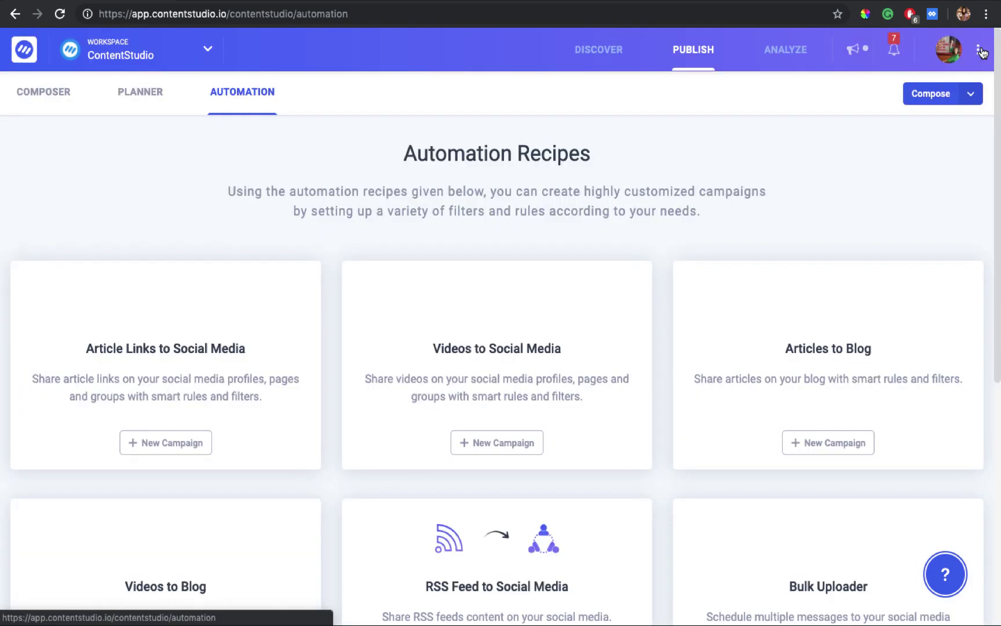
- In the Planner, filter the post type to CSV Automations Posts only
left_click(139, 93)
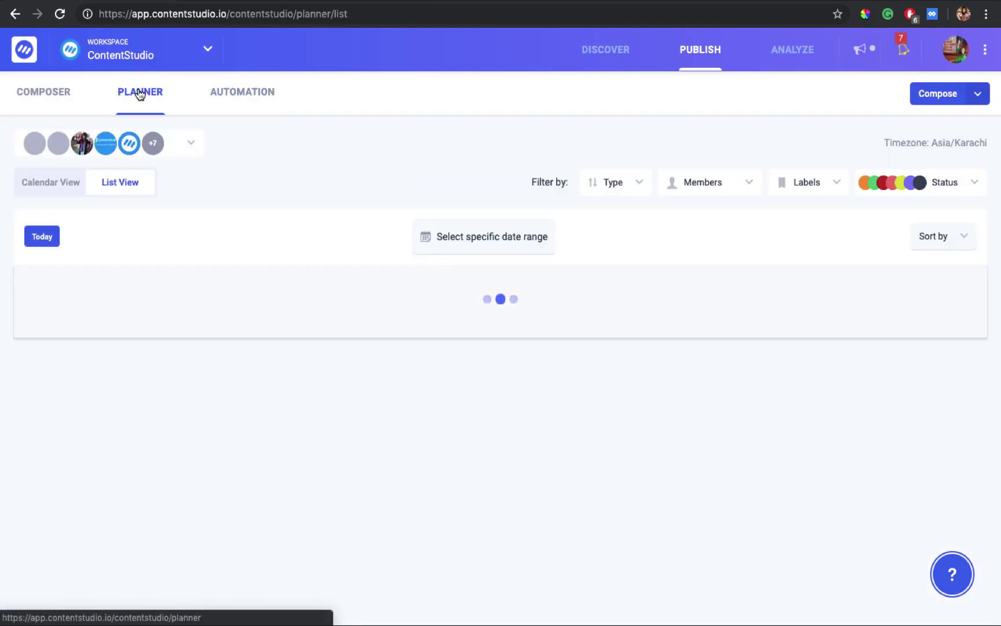
left_click(620, 184)
left_click(620, 184)
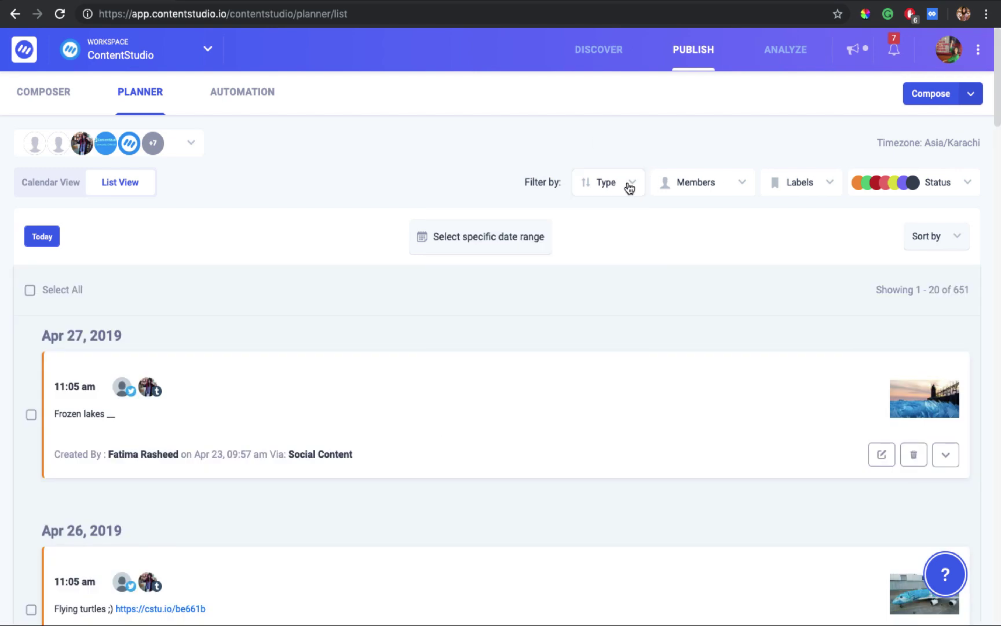
left_click(620, 184)
left_click(597, 392)
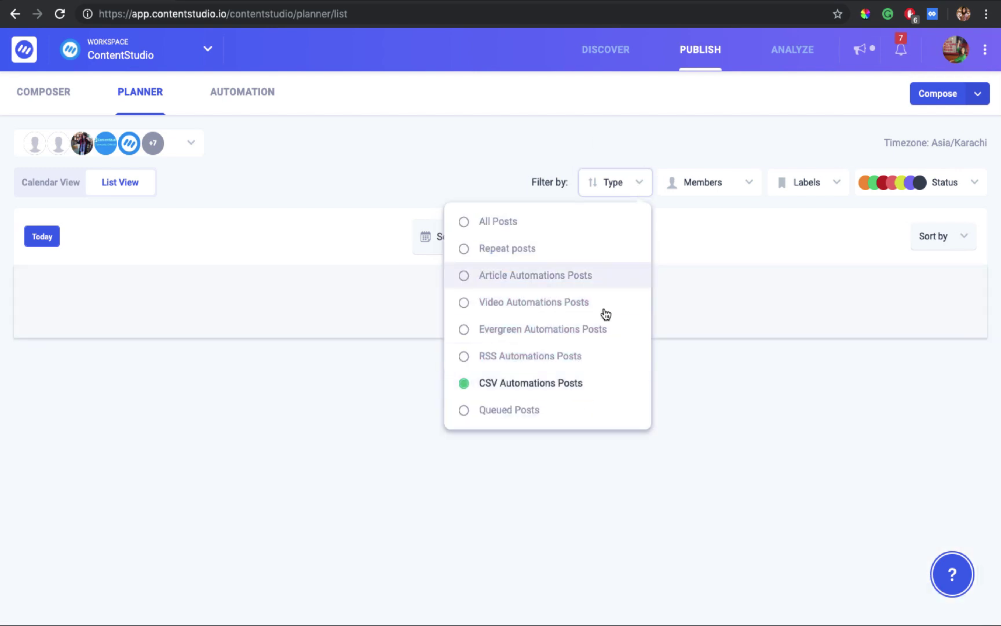
left_click(510, 135)
- Review the filtered list's five posts, Apr 23 to Apr 27, all scheduled at 11:05 am
scroll(514, 479, "down", 12)
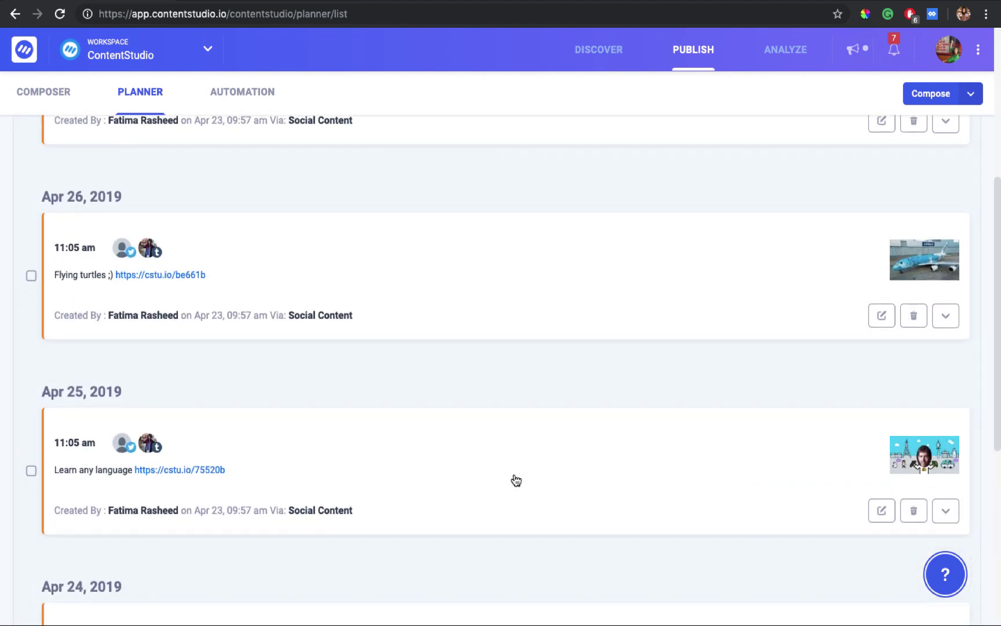
scroll(516, 480, "up", 12)
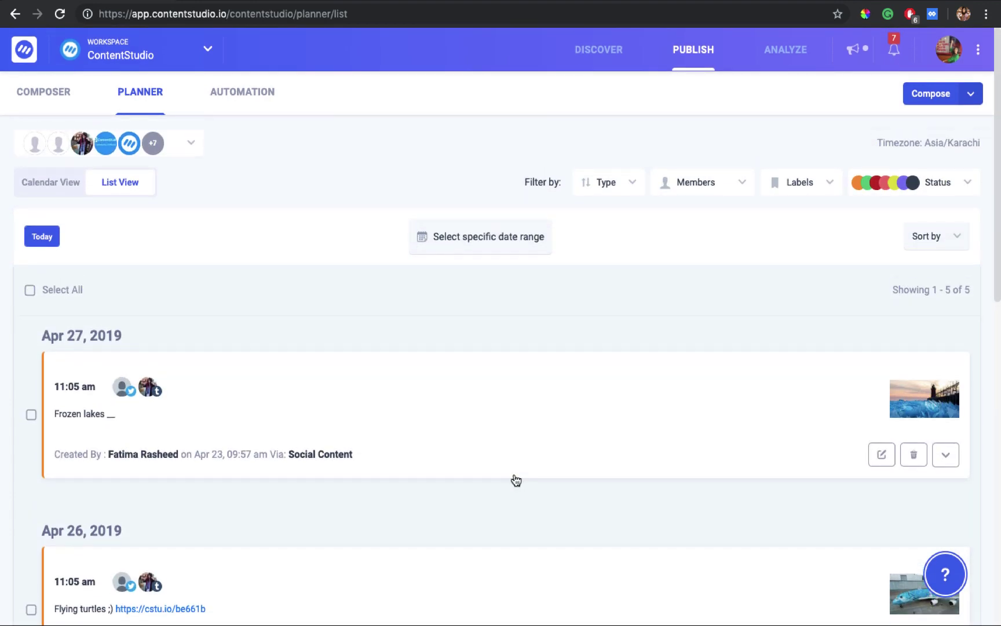
scroll(515, 480, "down", 7)
scroll(516, 480, "up", 1)
scroll(516, 480, "up", 2)
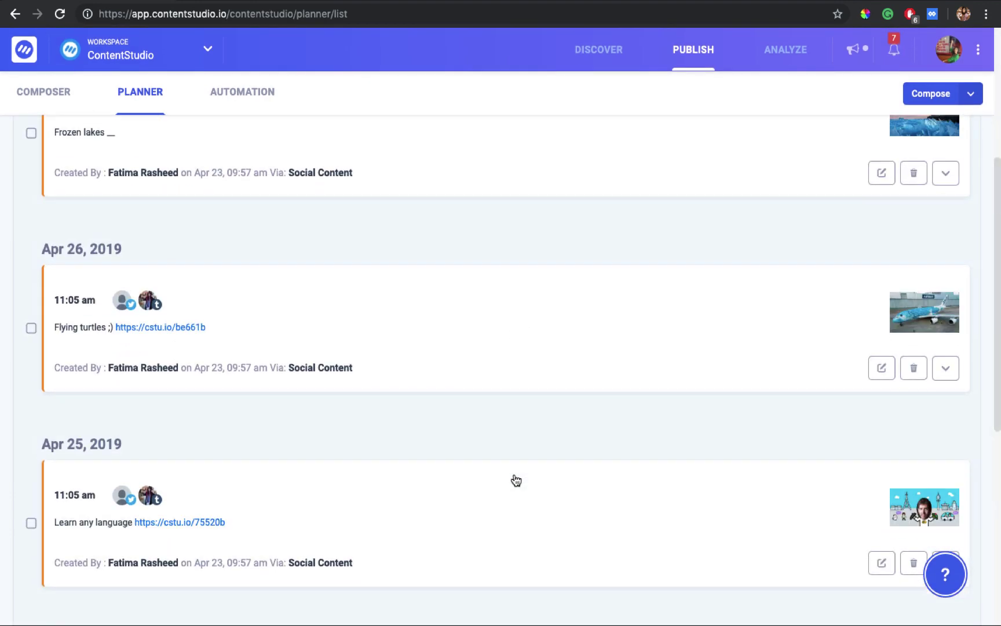
scroll(516, 480, "up", 5)
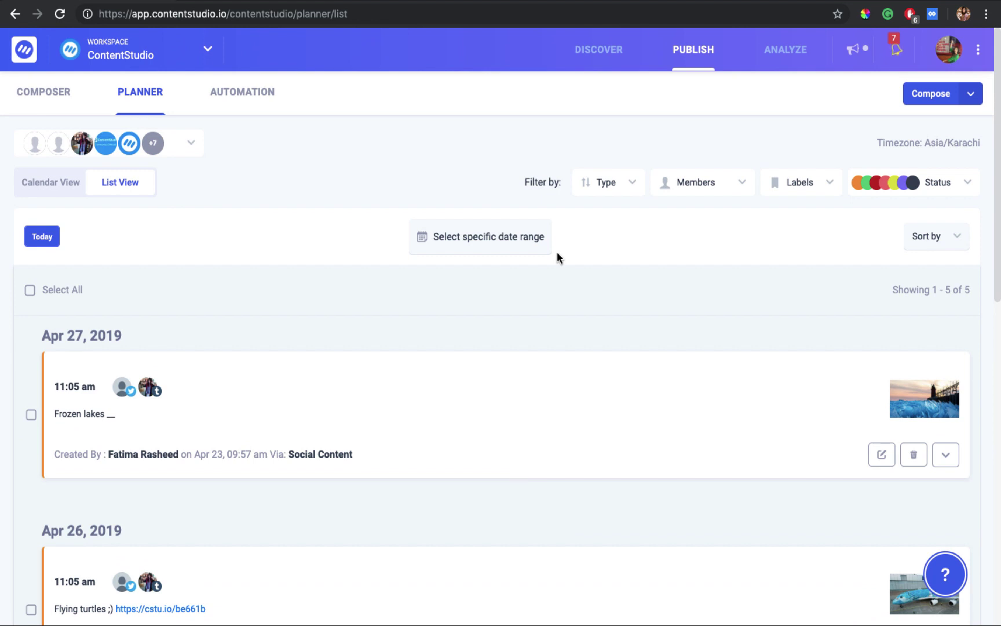